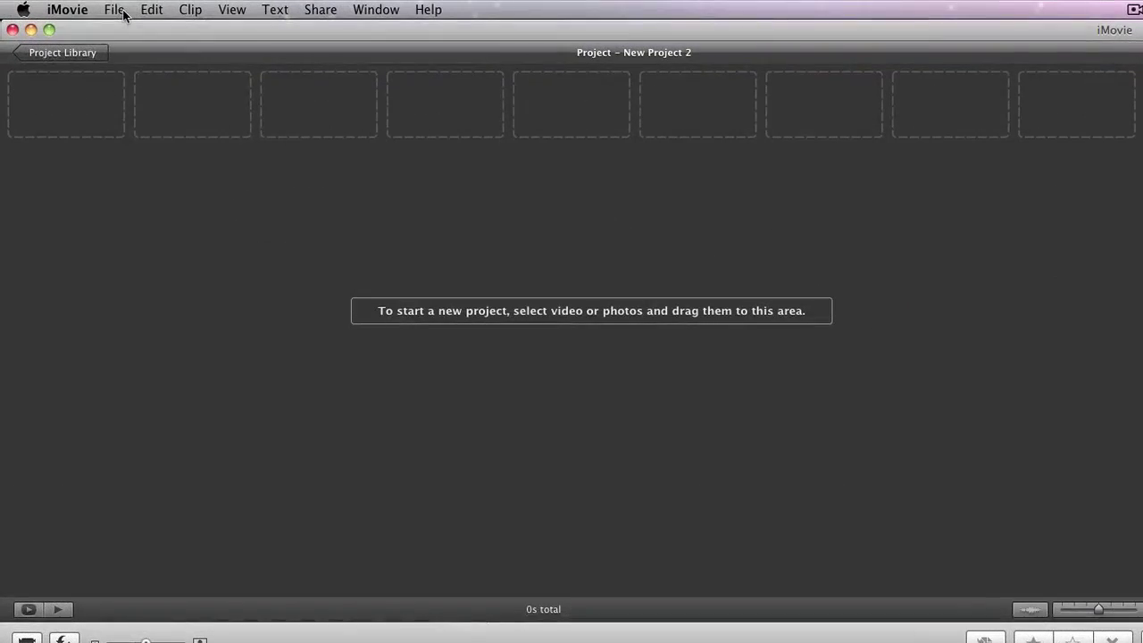
Step: Open the new-project dialog with File > New Project
{"action": "left_click", "coordinate": [59, 5]}
{"action": "left_click", "coordinate": [138, 32]}
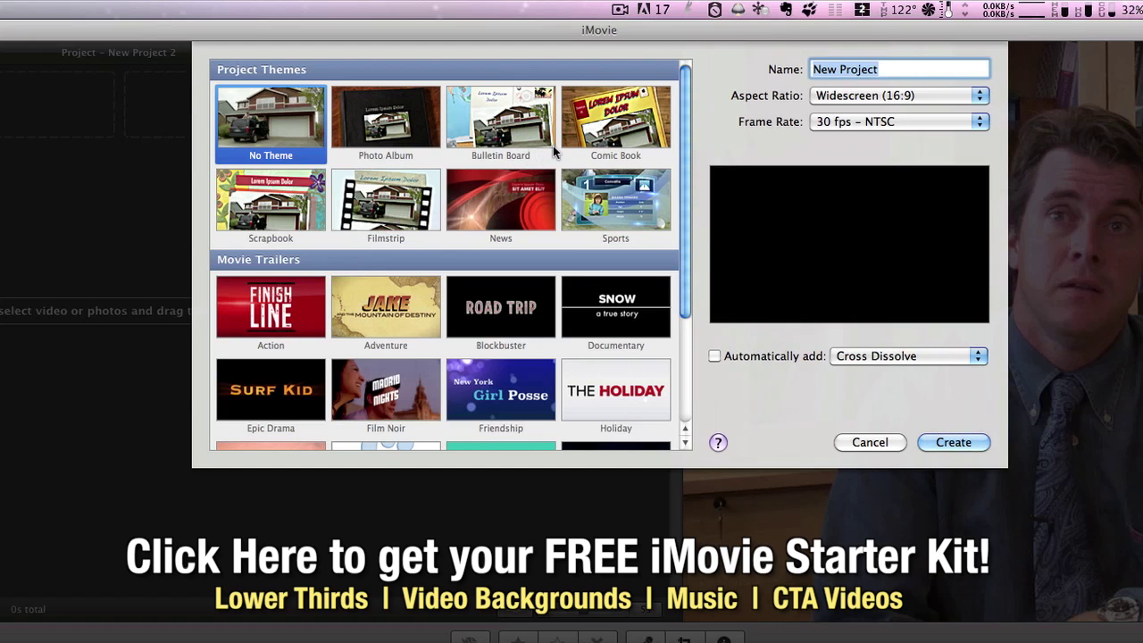
Step: Create New Project 3 with the Comic Book theme and automatic transitions and titles
{"action": "left_click", "coordinate": [609, 125]}
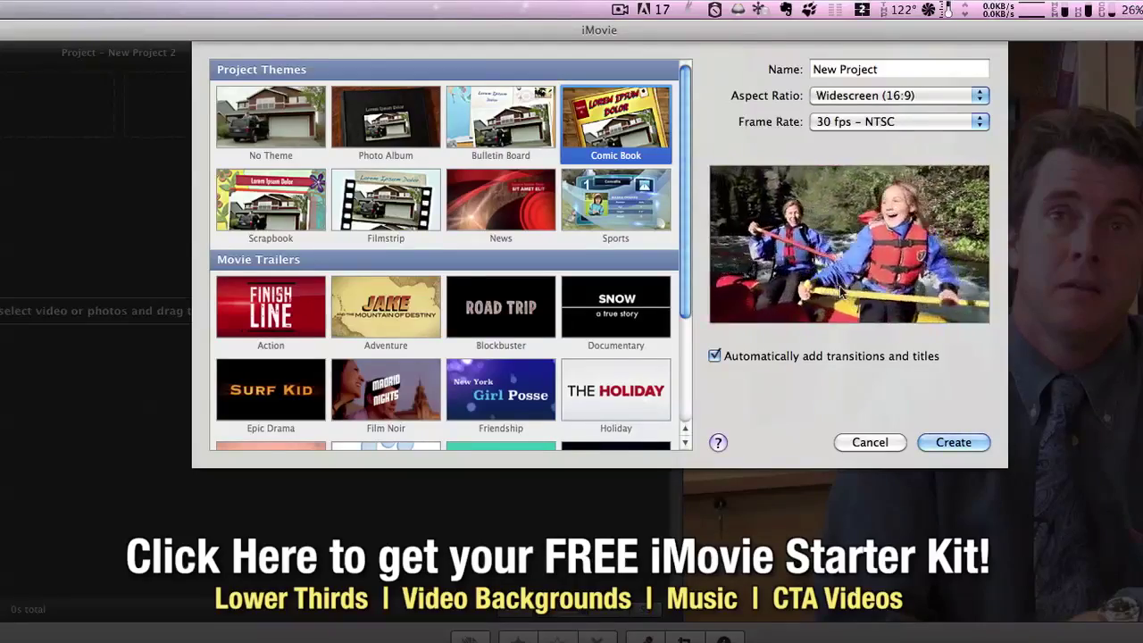
{"action": "left_click", "coordinate": [954, 442]}
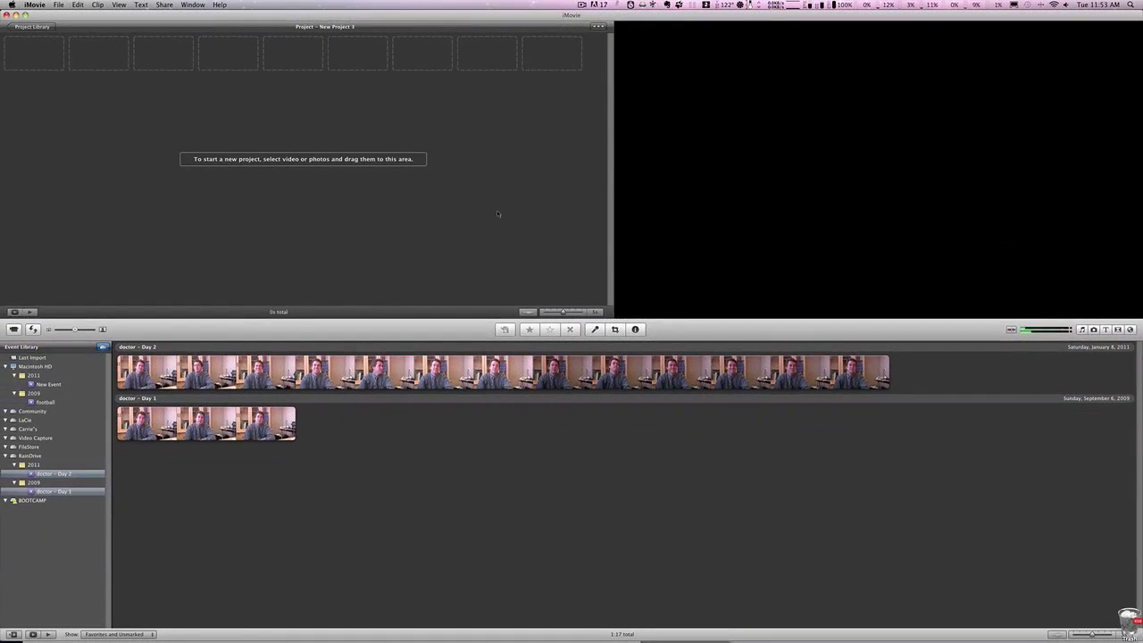
Step: Preview the Day 2 footage and add a 9.5-second range as the opening clip
{"action": "key", "text": "space"}
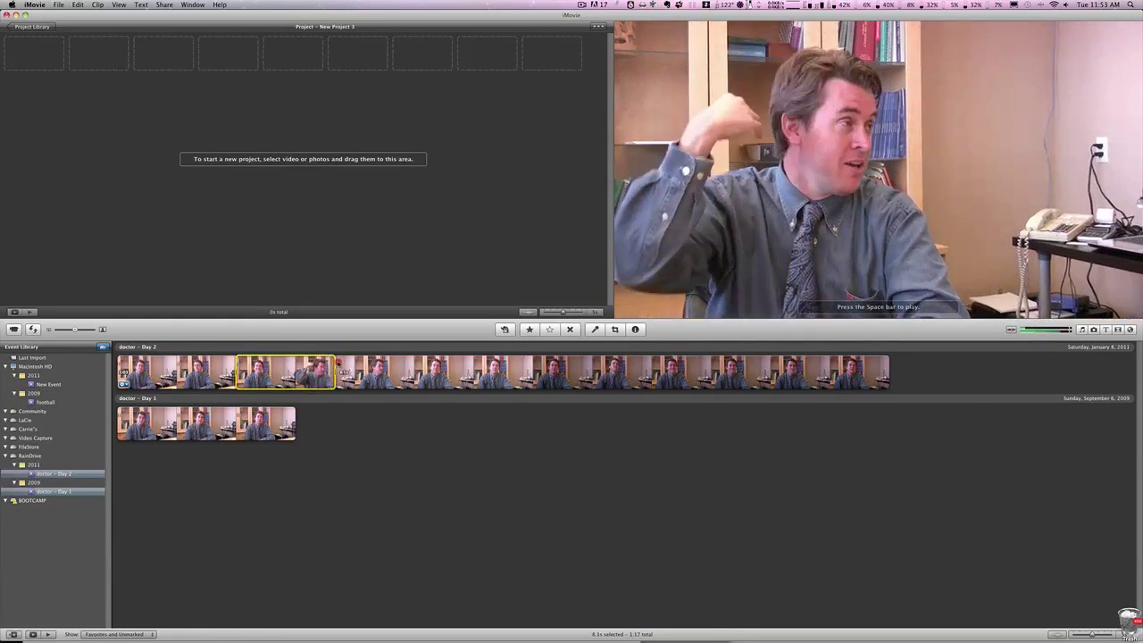
{"action": "left_click_drag", "start_coordinate": [237, 371], "coordinate": [92, 64]}
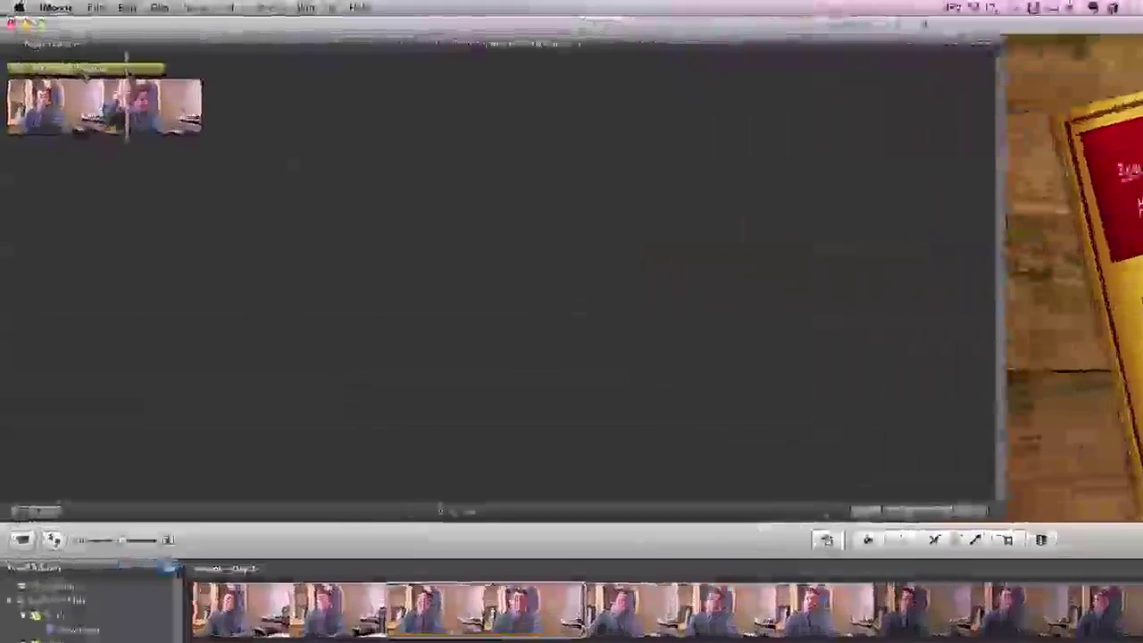
Step: Select the opening 'New Project 3' title, check its 8.0s duration, and open it for editing
{"action": "left_click", "coordinate": [78, 44]}
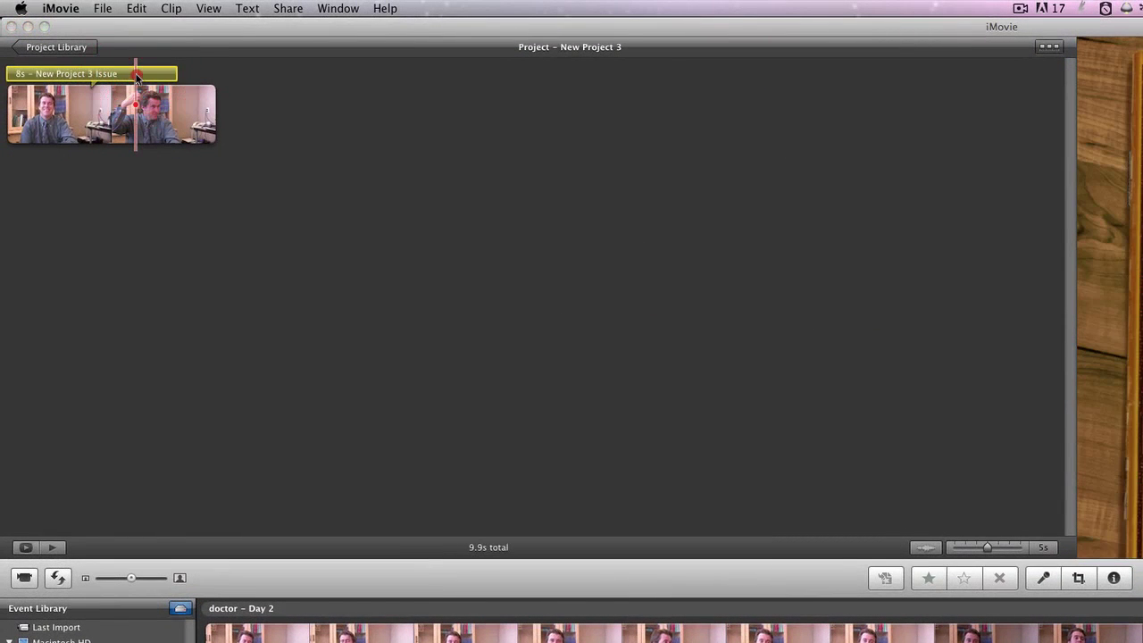
{"action": "double_click", "coordinate": [137, 75]}
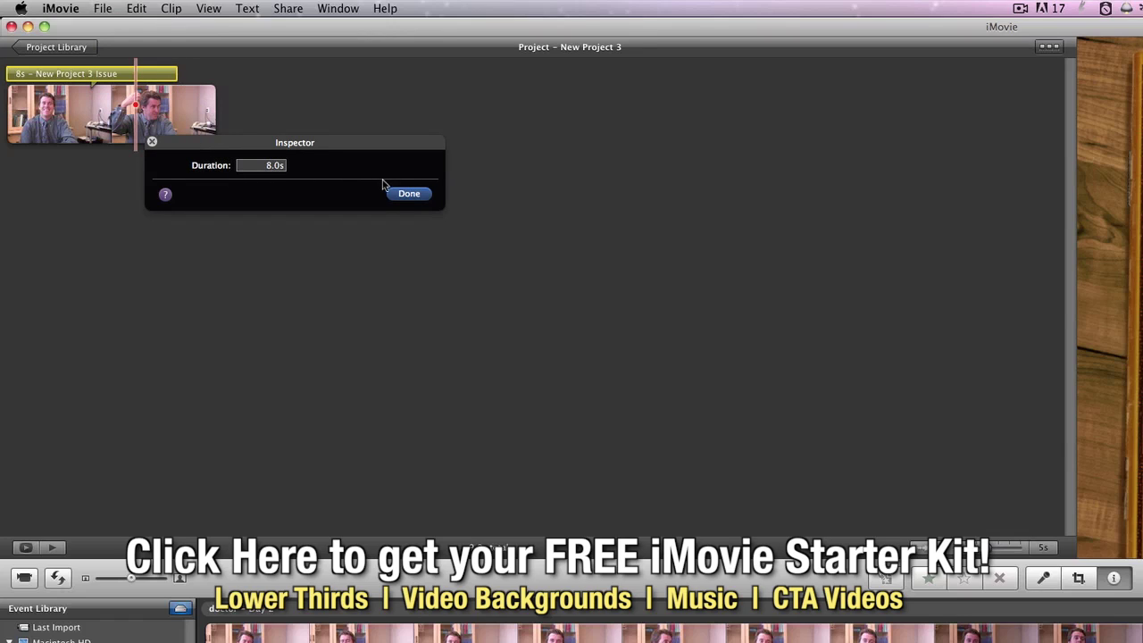
{"action": "left_click", "coordinate": [407, 193]}
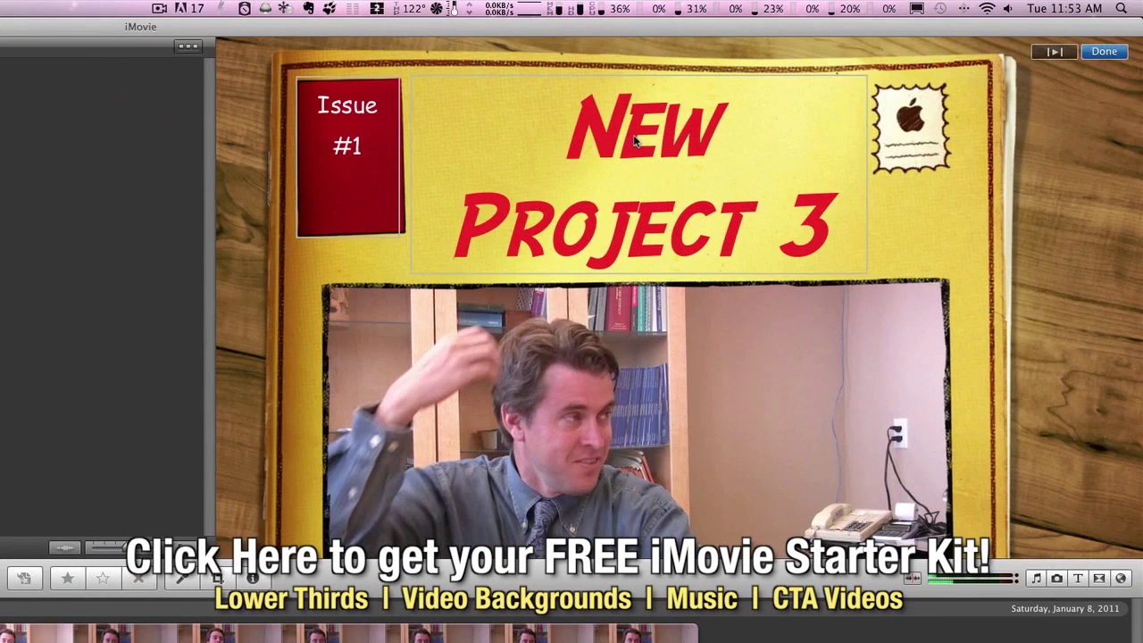
Step: Replace the title text 'New Project 3' with 'SuperDoctor', fixing a typo along the way
{"action": "left_click", "coordinate": [639, 138]}
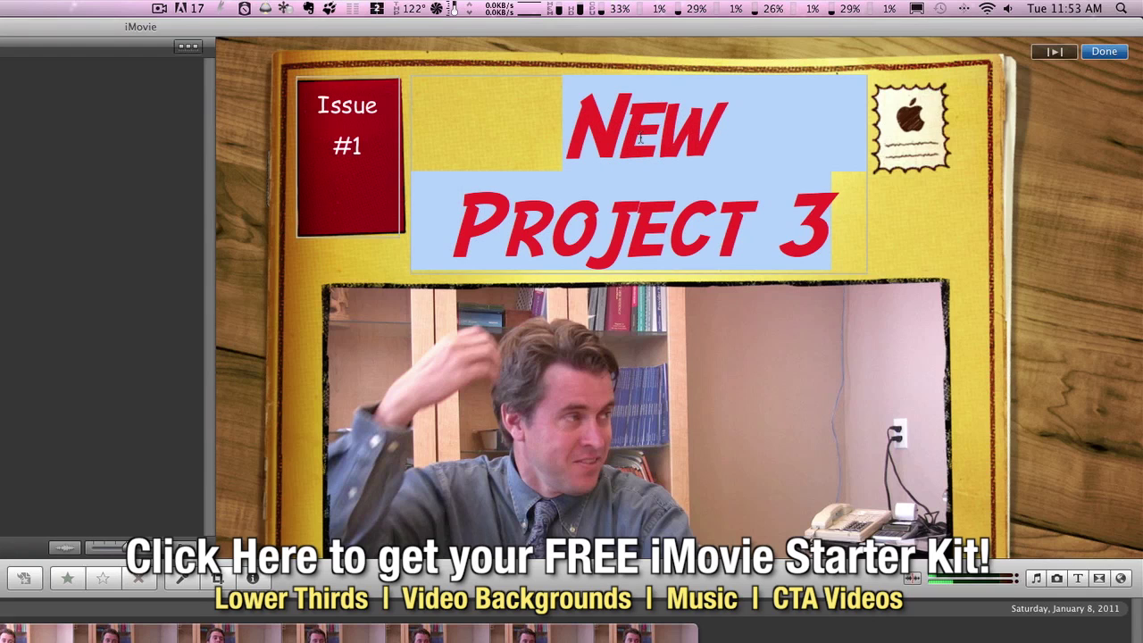
{"action": "type", "text": "SUP"}
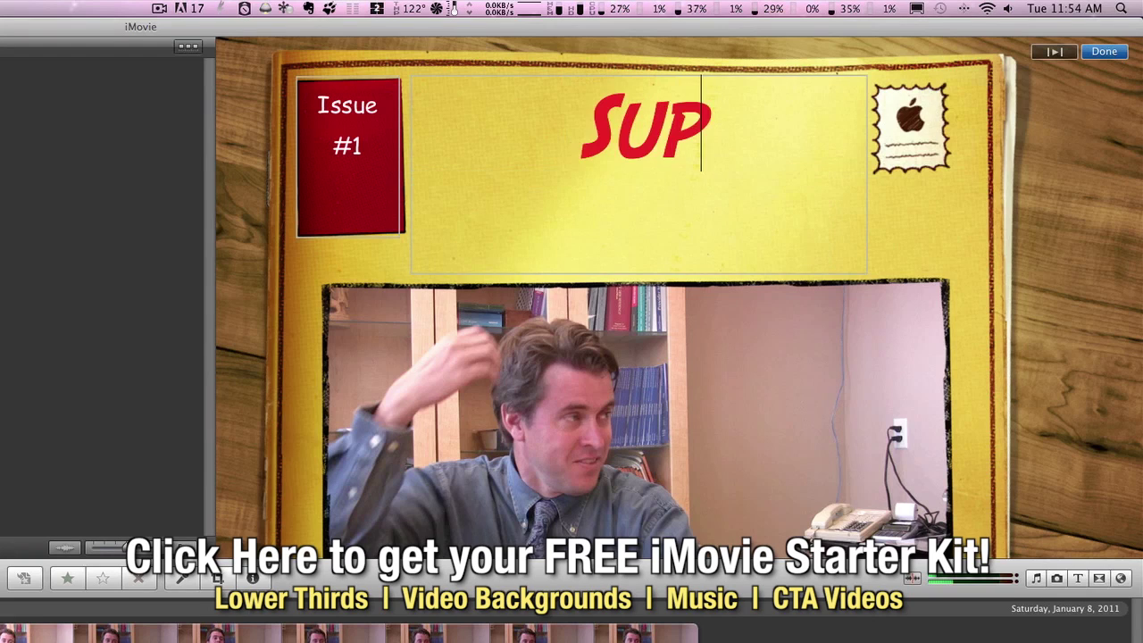
{"action": "type", "text": "ER"}
{"action": "double_click", "coordinate": [639, 136]}
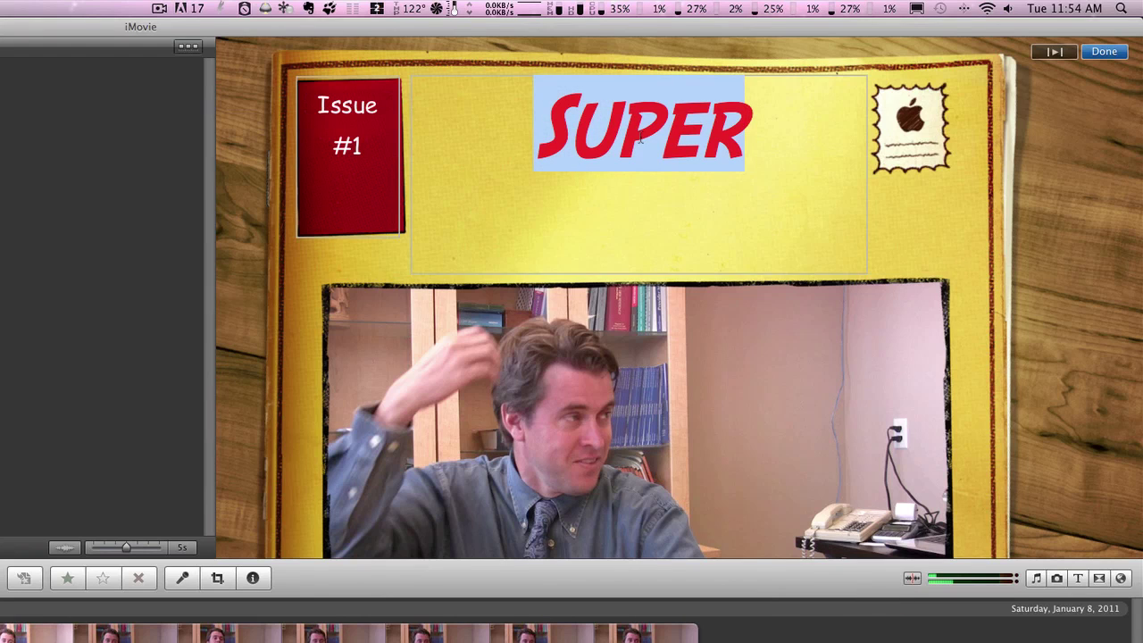
{"action": "key", "text": "Right"}
{"action": "type", "text": "Doctp"}
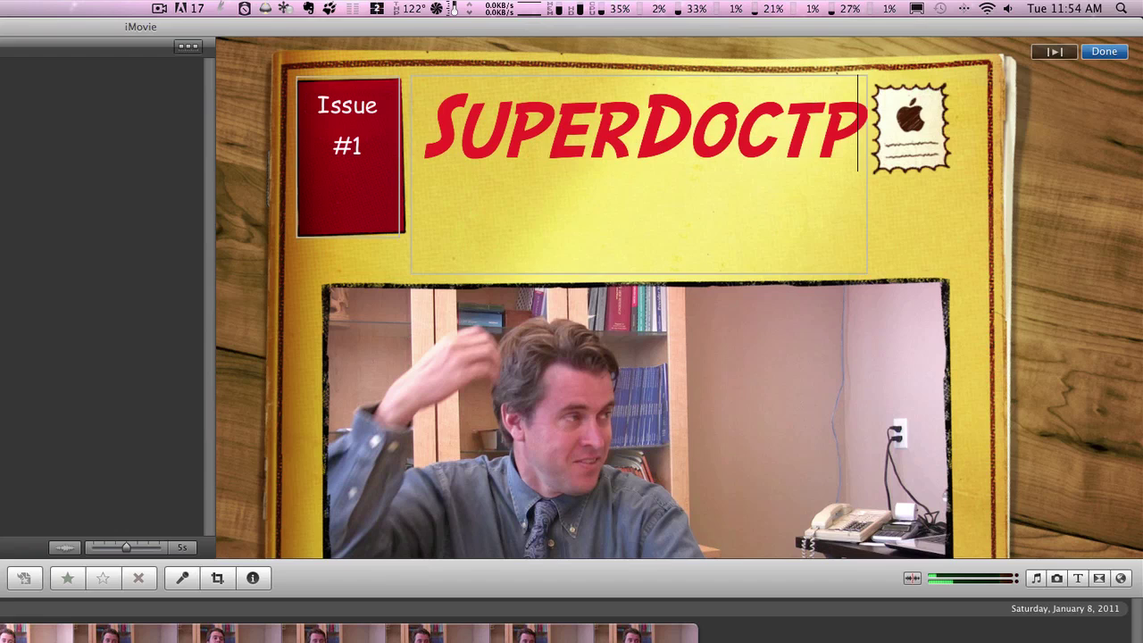
{"action": "key", "text": "BackSpace"}
{"action": "type", "text": "or"}
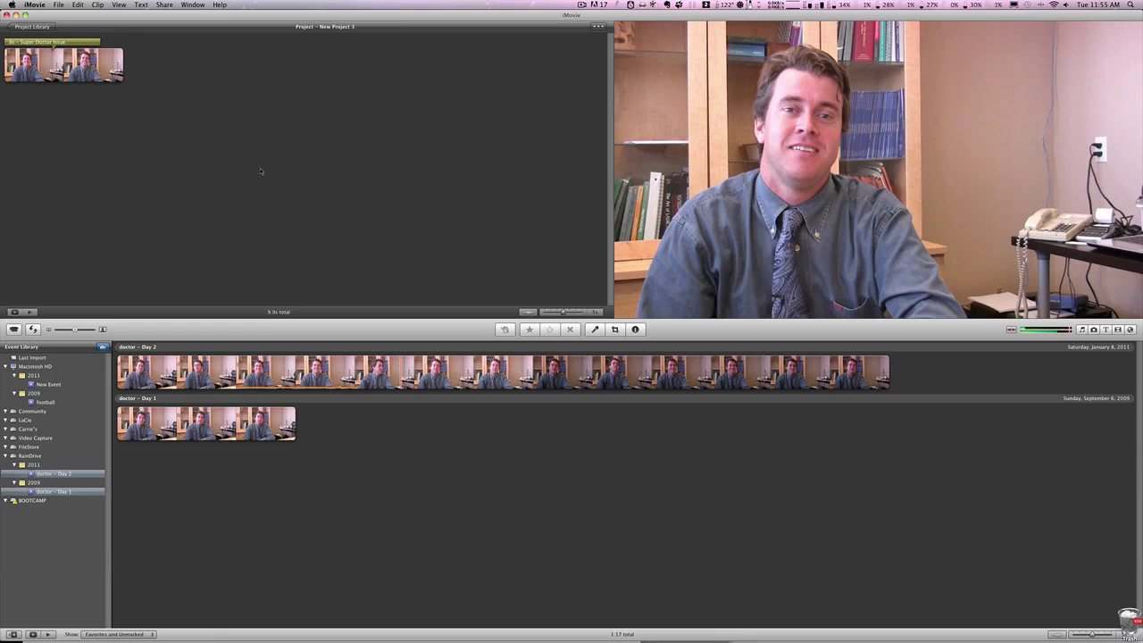
Step: Add a 6.6-second Day 2 clip and replace its 'Directed by' name with the new director's name
{"action": "left_click_drag", "start_coordinate": [417, 373], "coordinate": [196, 77]}
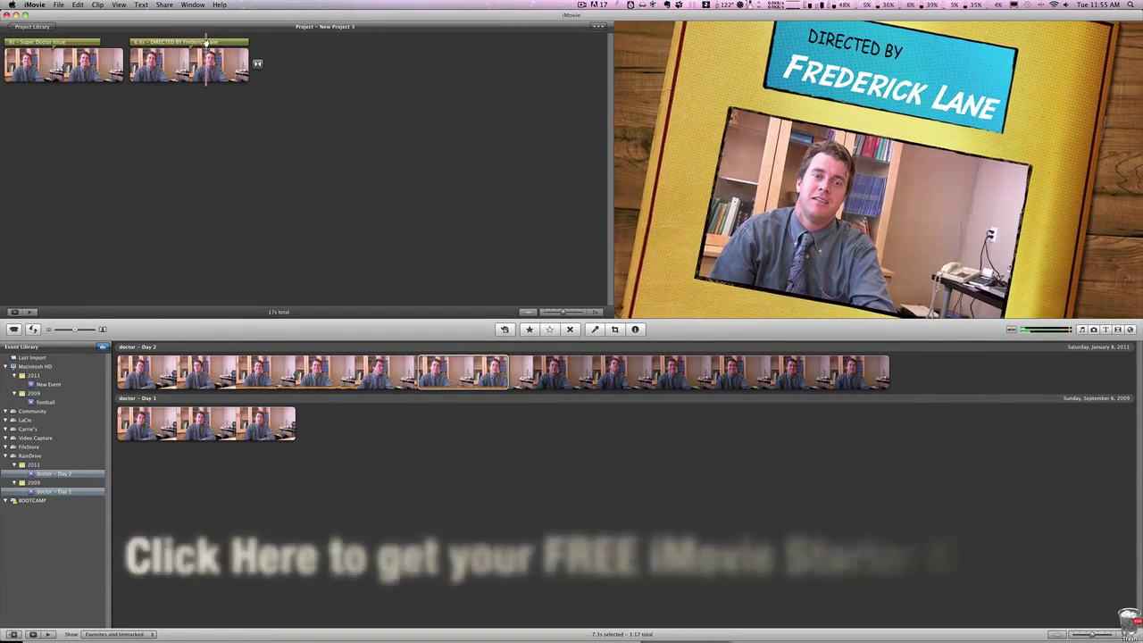
{"action": "left_click", "coordinate": [207, 43]}
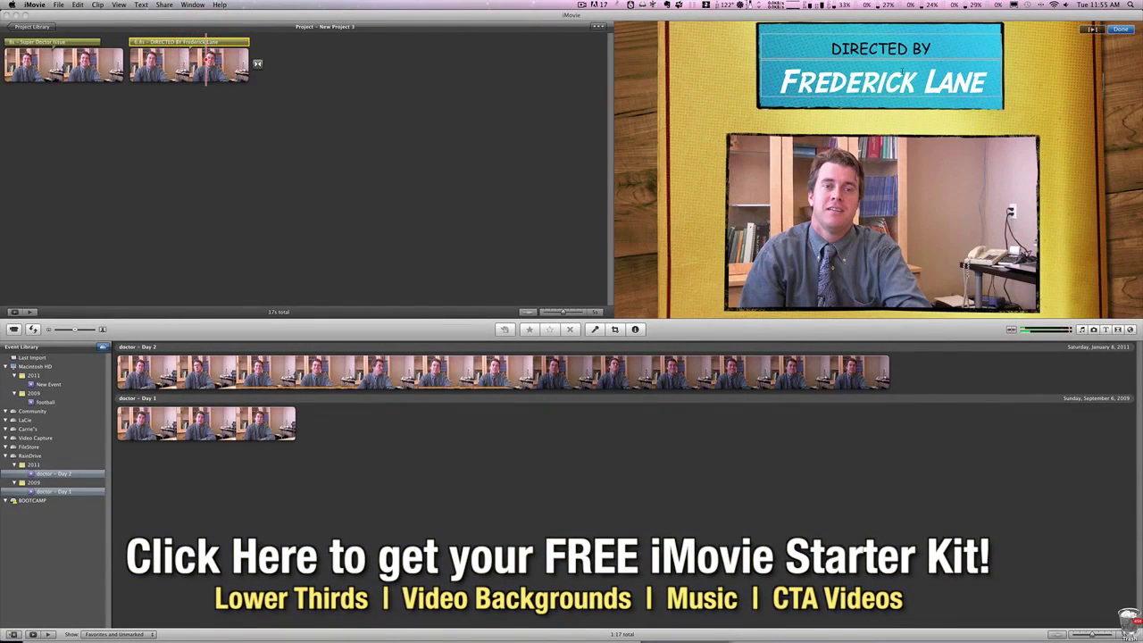
{"action": "left_click", "coordinate": [896, 81]}
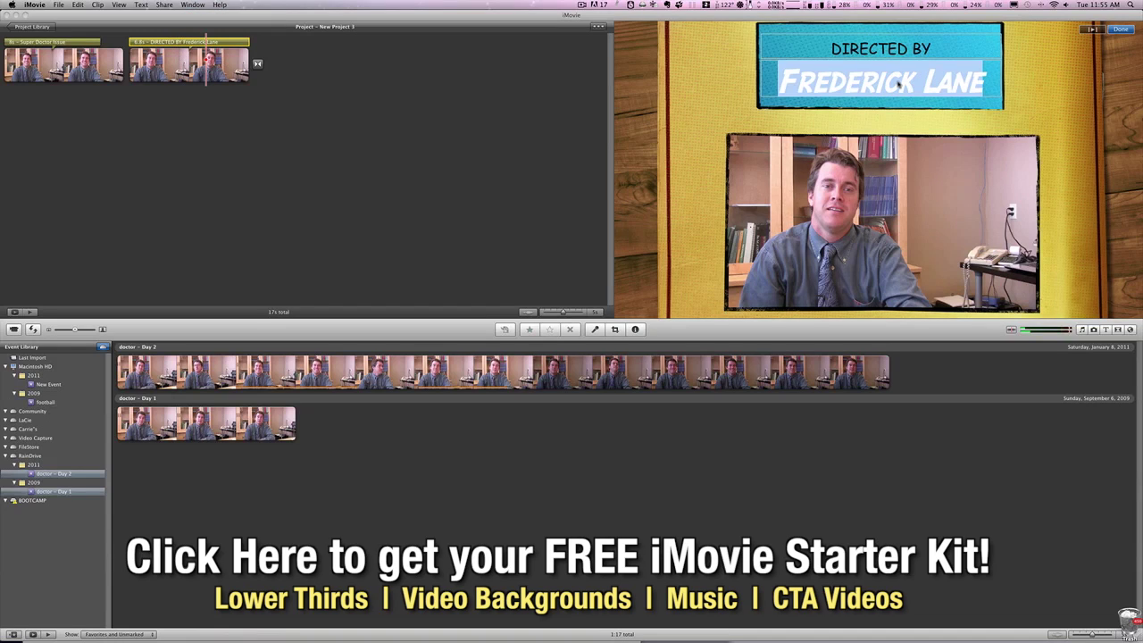
{"action": "type", "text": "Jo"}
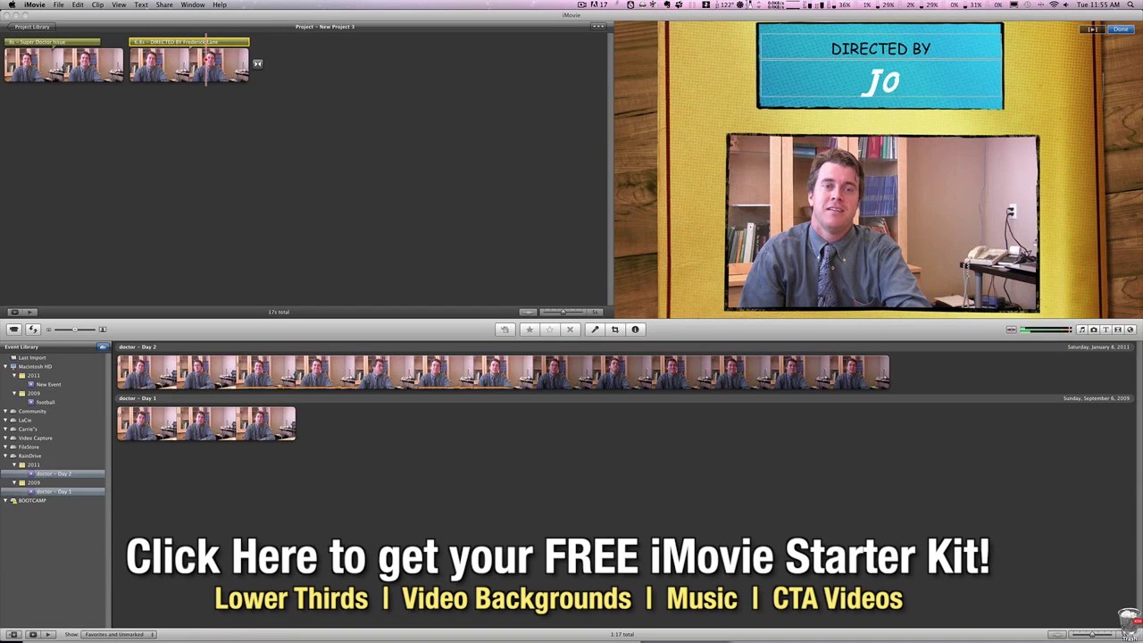
{"action": "type", "text": "hn Smith"}
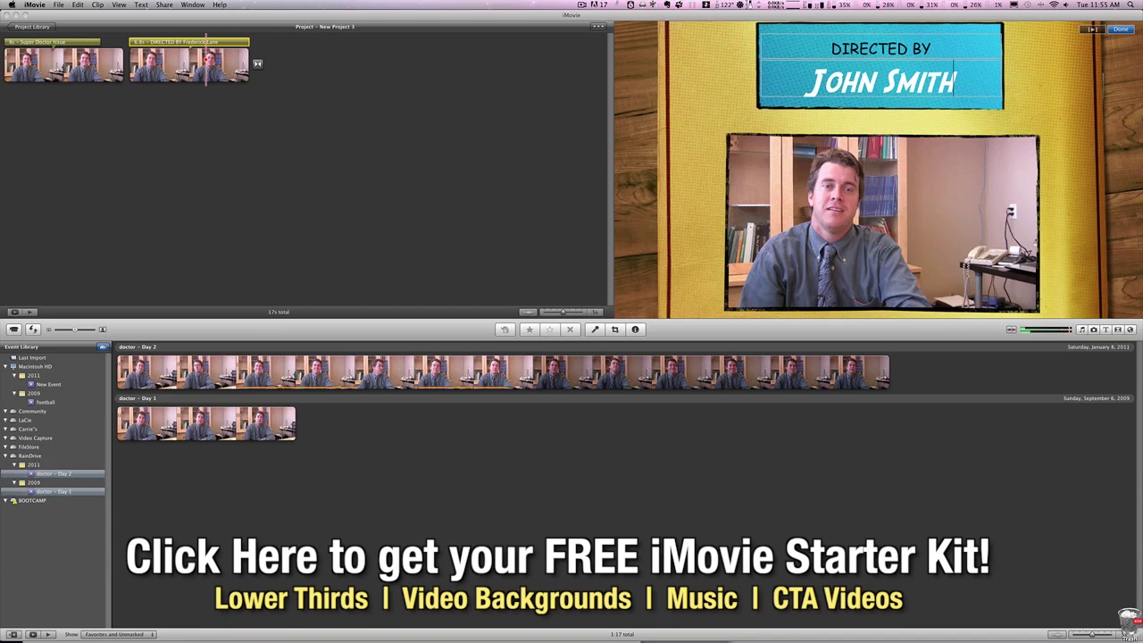
{"action": "left_click", "coordinate": [449, 155]}
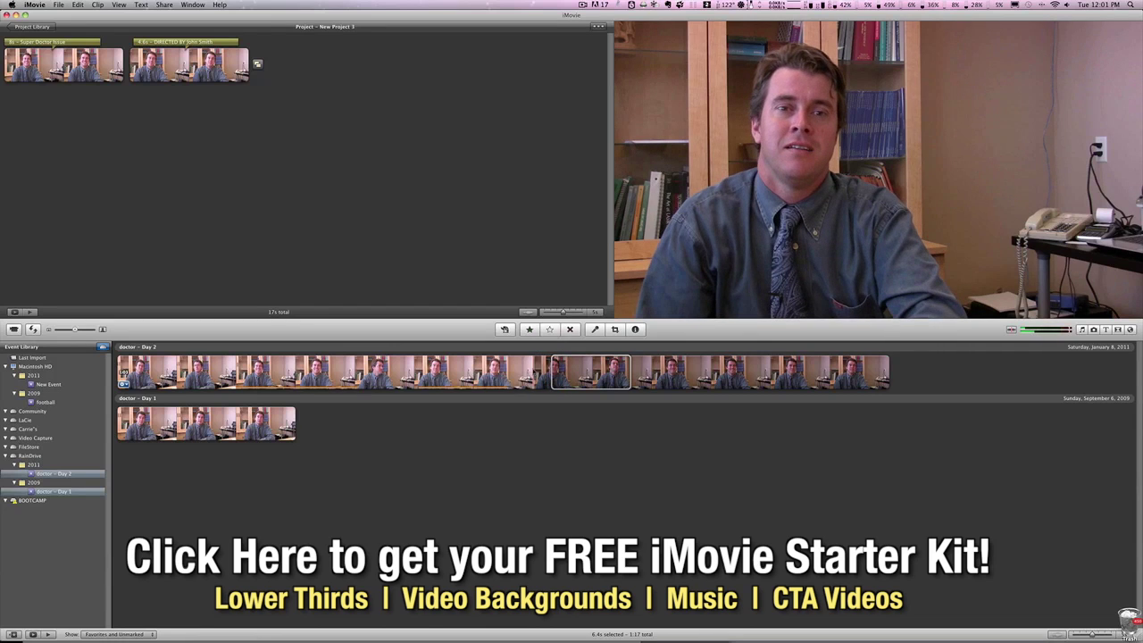
Step: Append Day 2 ranges of 7.5 and 7.6 seconds and a 4.8-second Day 1 range
{"action": "left_click", "coordinate": [536, 371]}
{"action": "left_click_drag", "start_coordinate": [535, 371], "coordinate": [365, 57]}
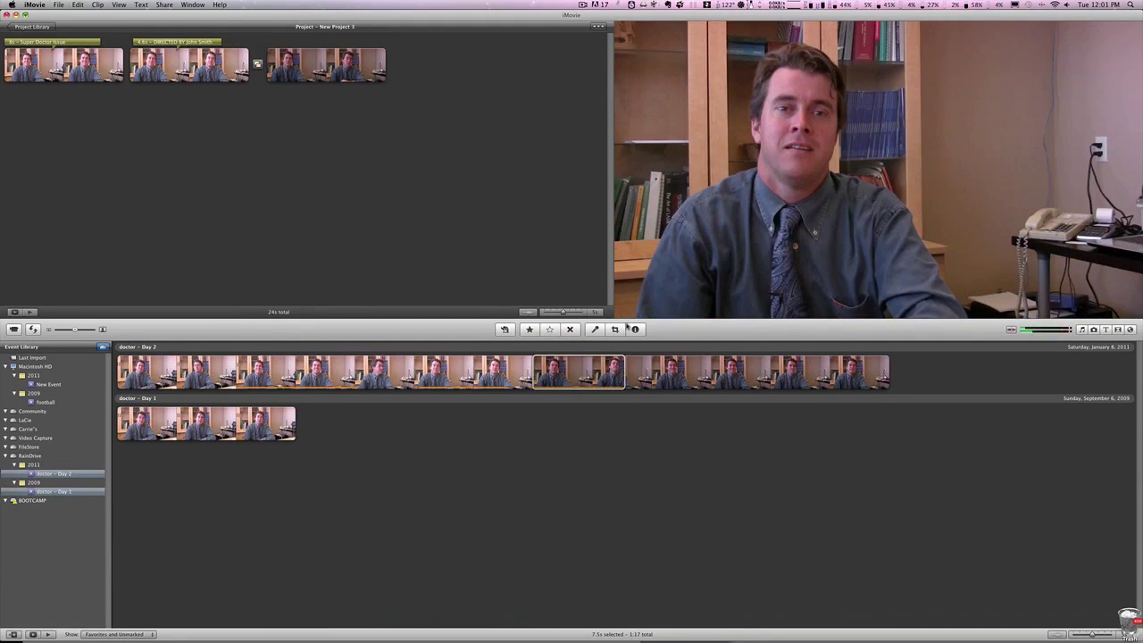
{"action": "left_click_drag", "start_coordinate": [676, 371], "coordinate": [473, 63]}
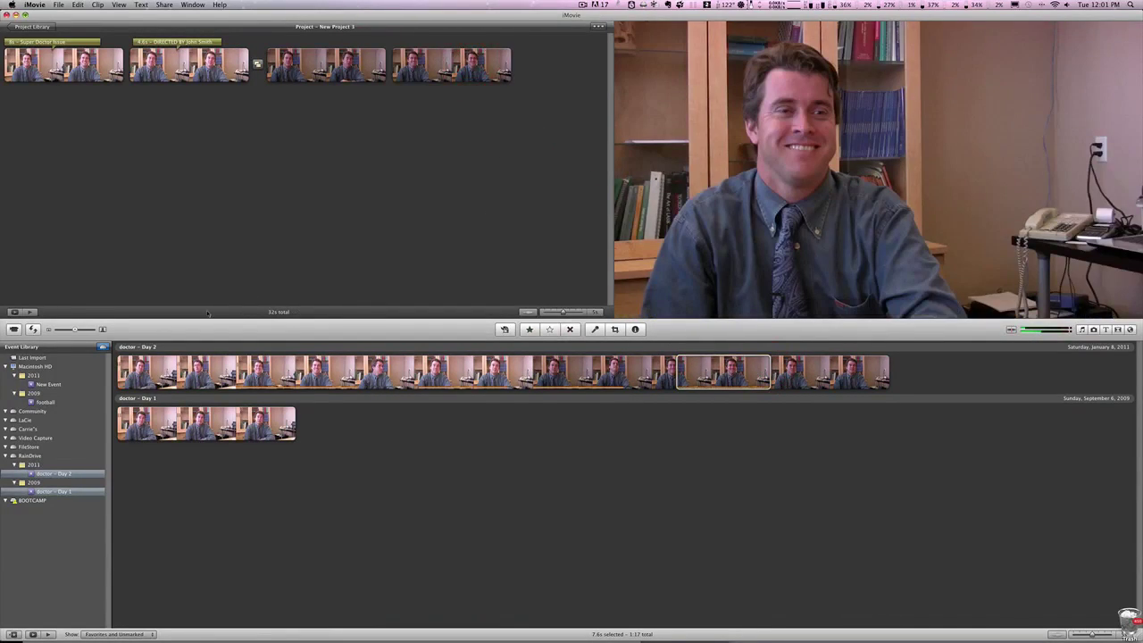
{"action": "left_click_drag", "start_coordinate": [216, 422], "coordinate": [558, 67]}
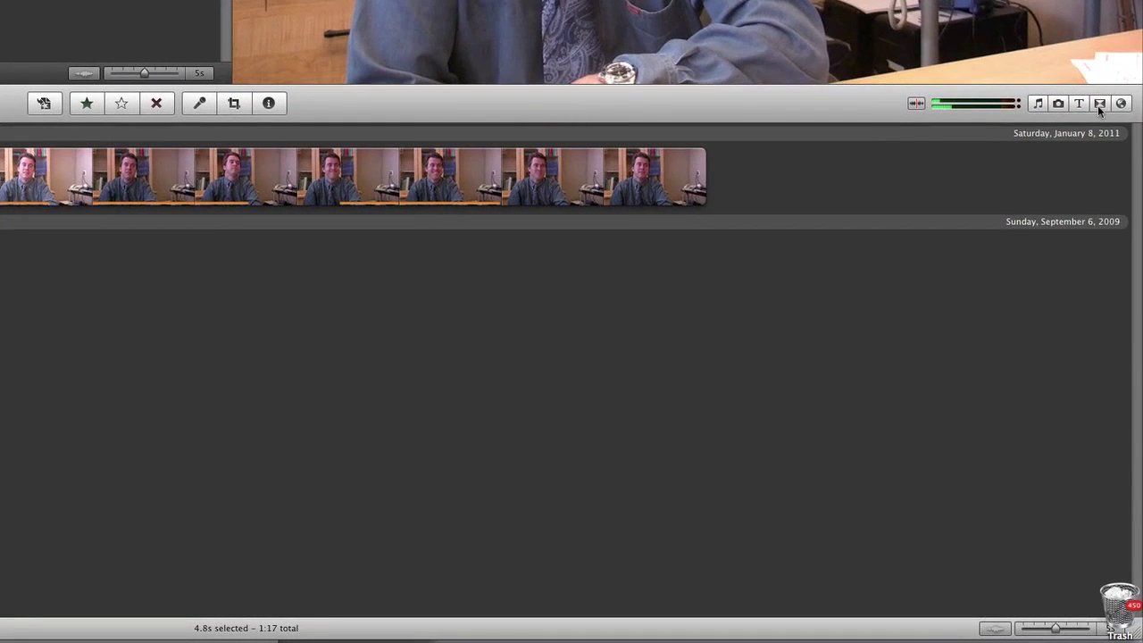
Step: Insert Comic Book transitions between later clips, including Comic Book 3 between clips 3 and 4
{"action": "left_click", "coordinate": [1099, 105]}
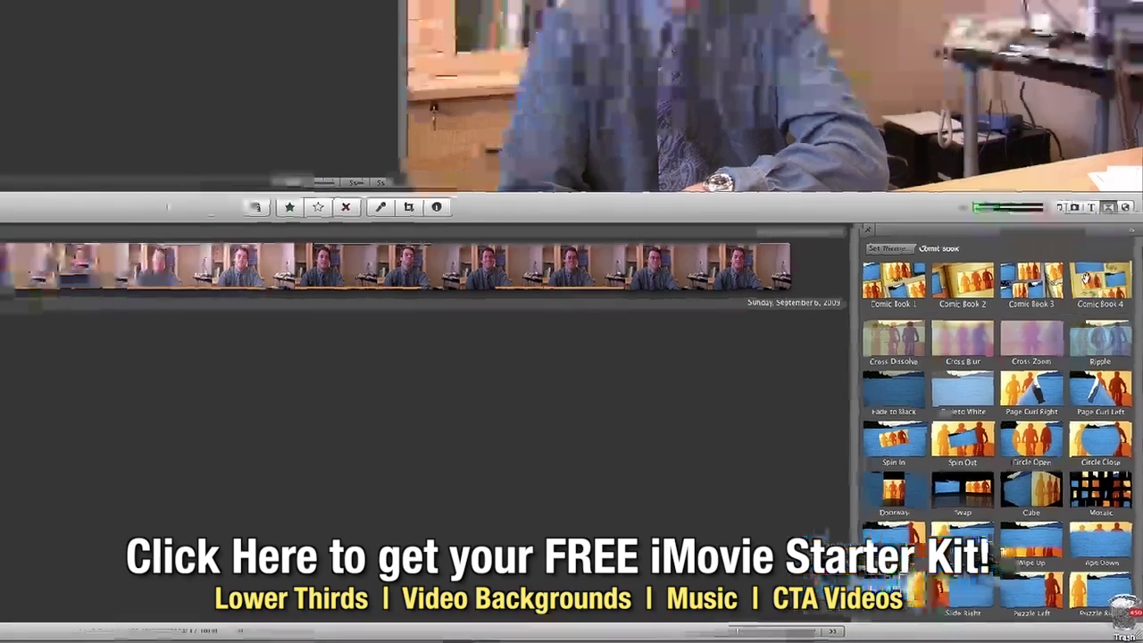
{"action": "left_click_drag", "start_coordinate": [1071, 192], "coordinate": [510, 82]}
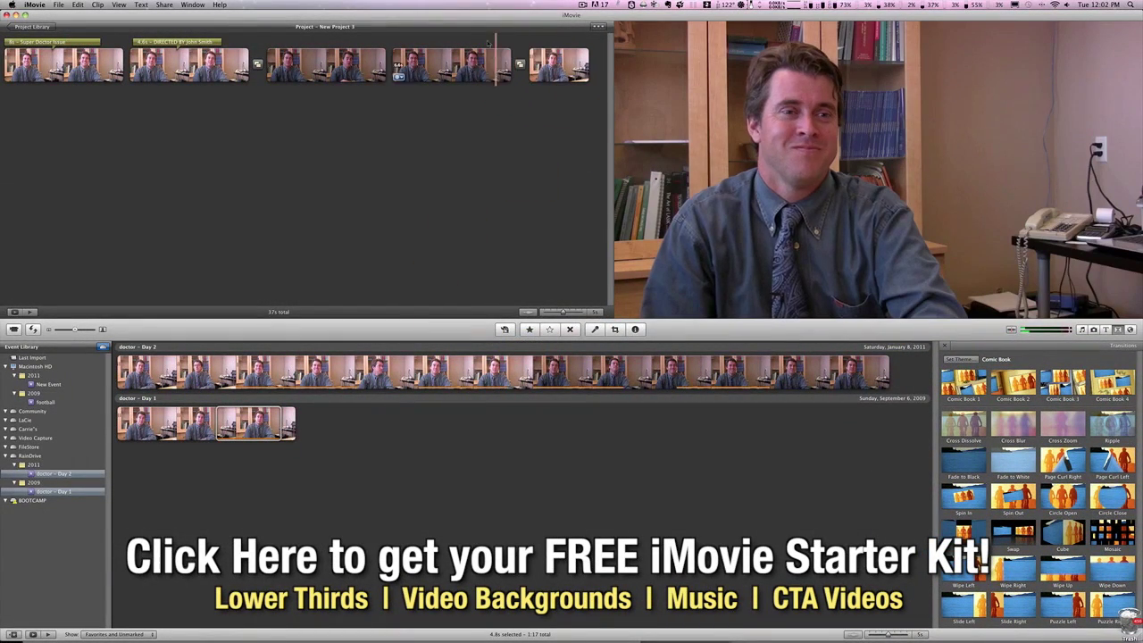
{"action": "left_click", "coordinate": [488, 67]}
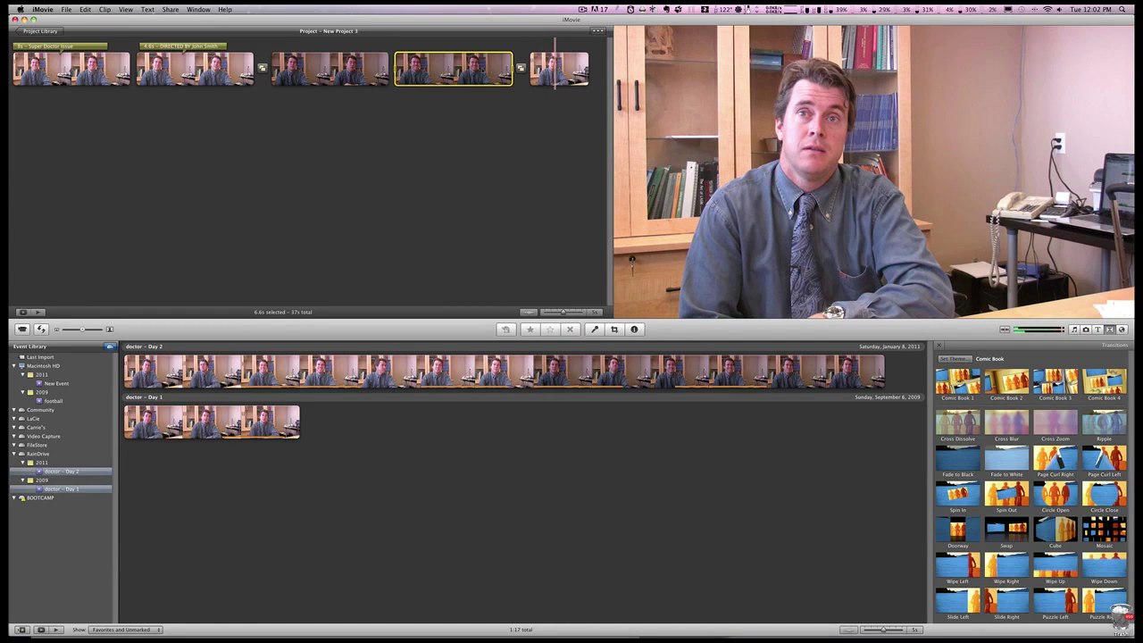
{"action": "left_click", "coordinate": [262, 67]}
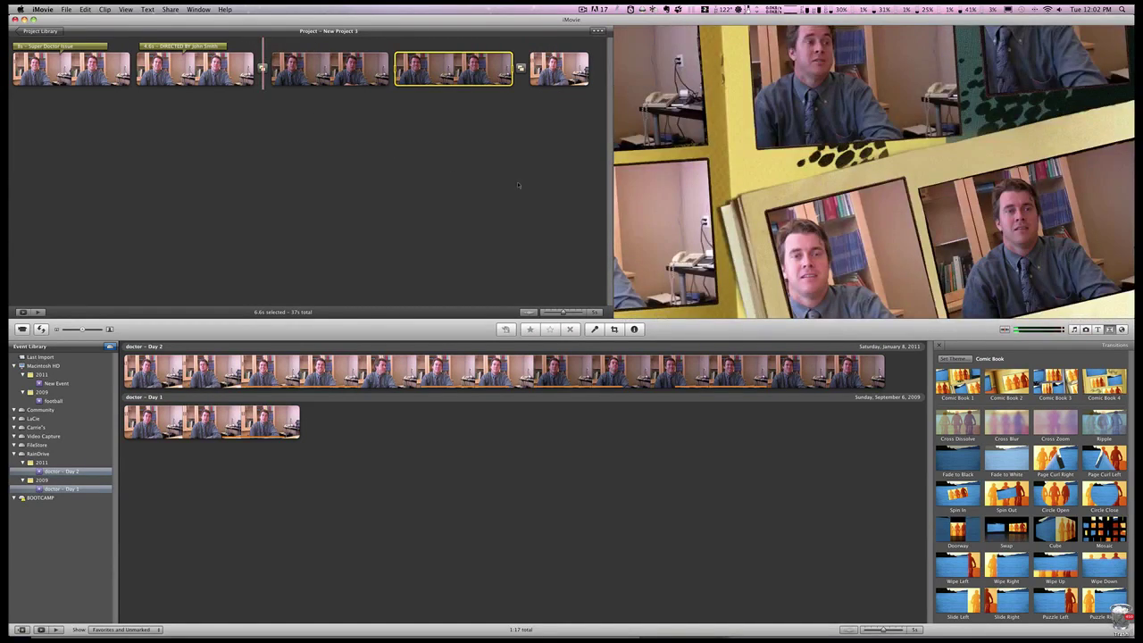
{"action": "mouse_move", "coordinate": [1042, 383]}
{"action": "left_mouse_down"}
{"action": "mouse_move", "coordinate": [577, 225]}
{"action": "mouse_move", "coordinate": [393, 83]}
{"action": "left_mouse_up"}
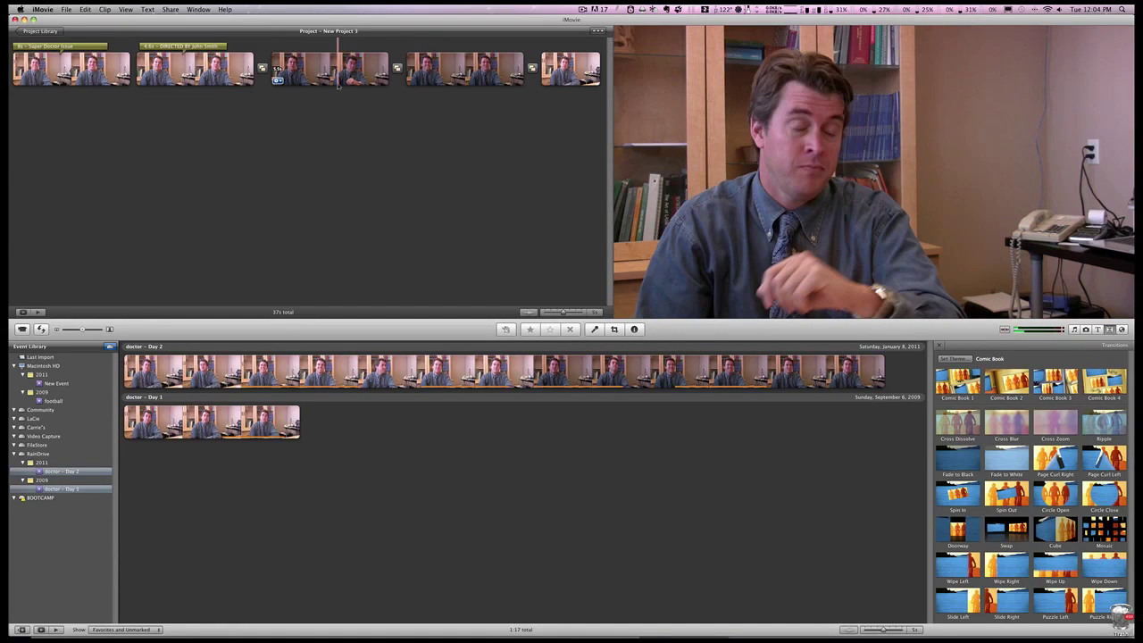
Step: Open the new-project dialog again via File > New Project
{"action": "left_click", "coordinate": [66, 9]}
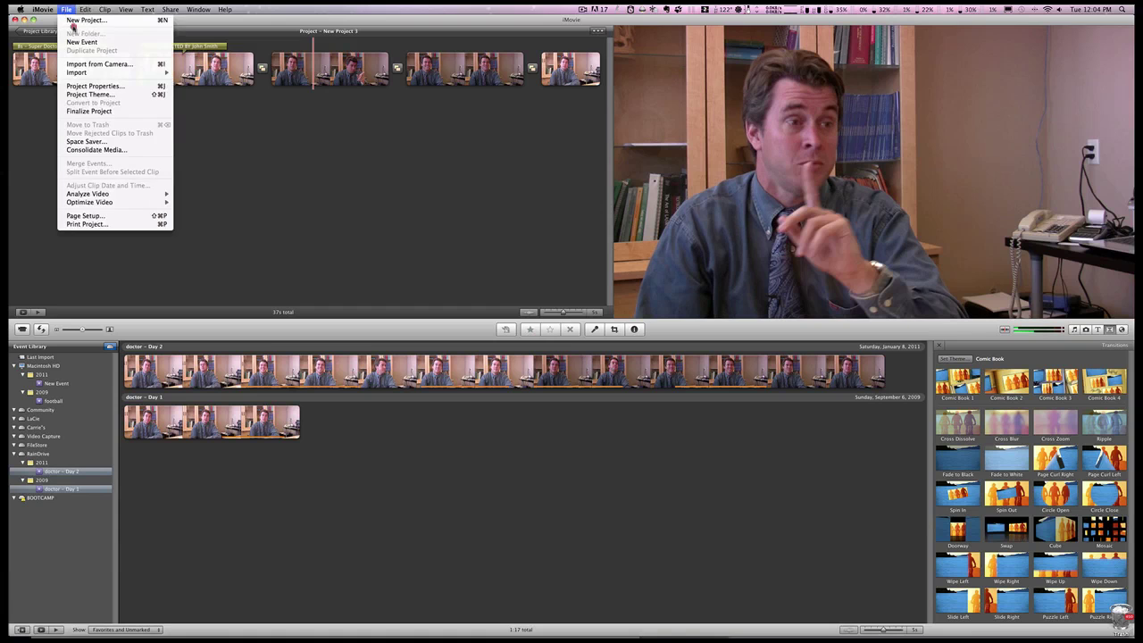
{"action": "left_click", "coordinate": [83, 19]}
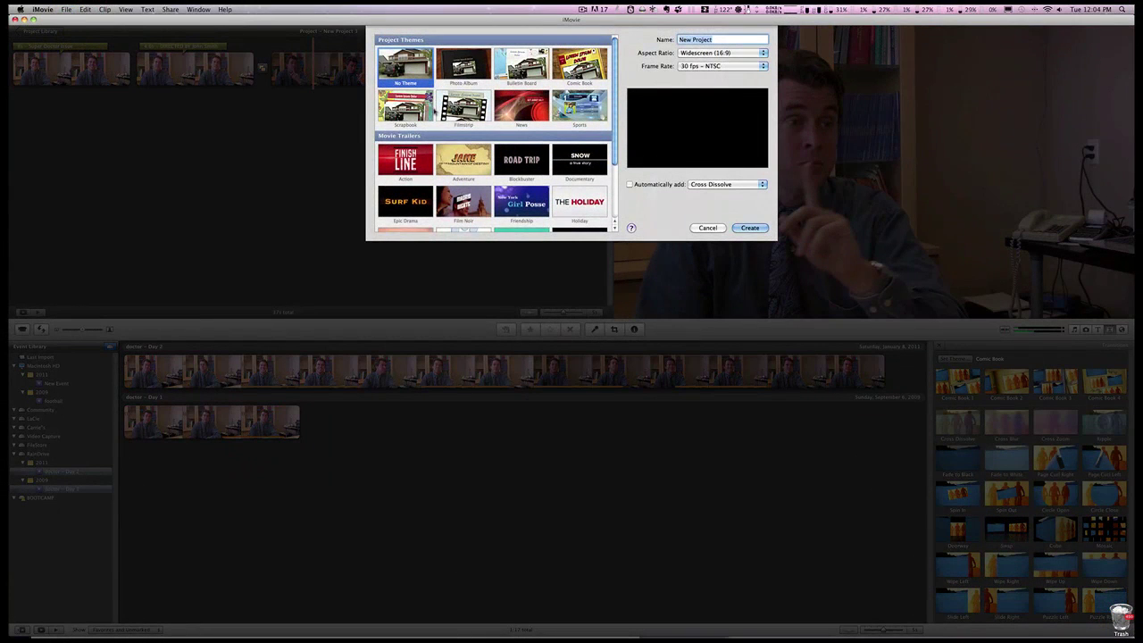